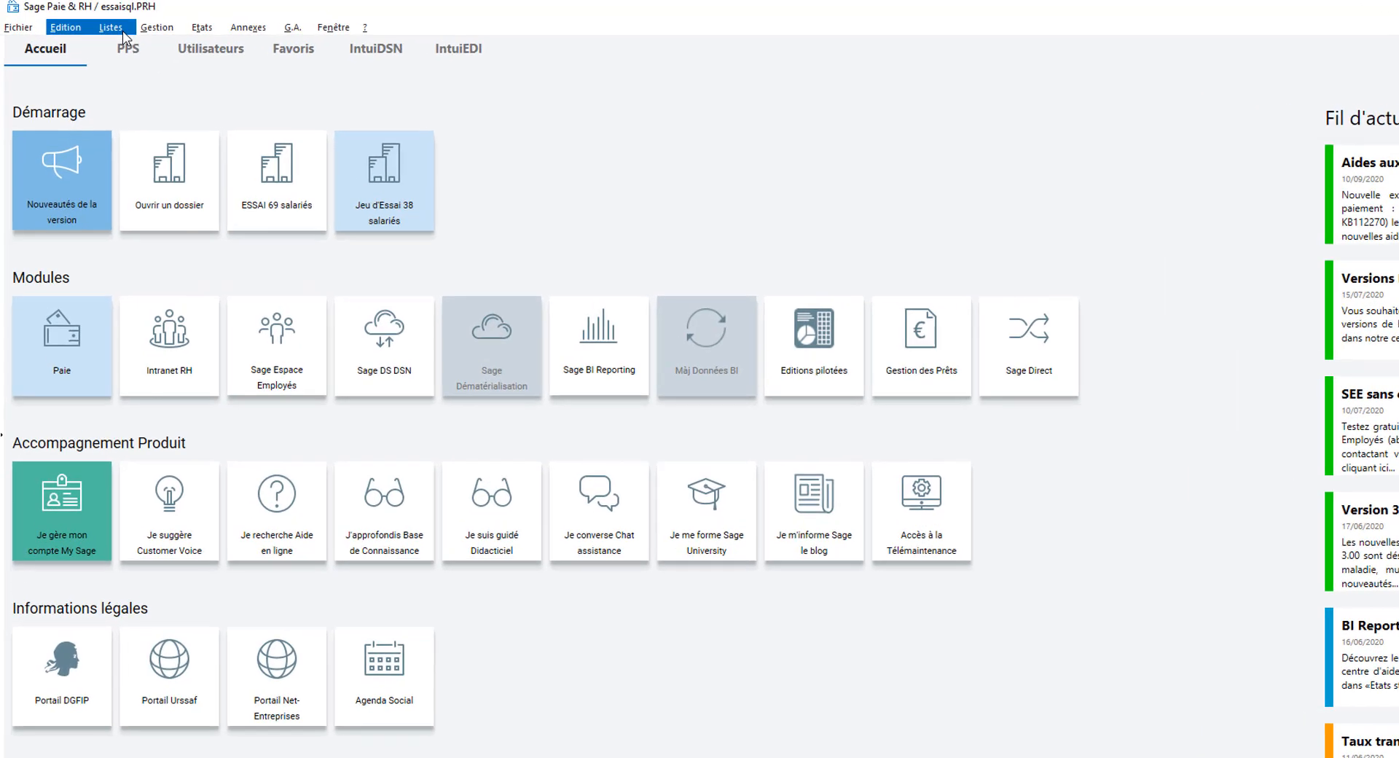
# Step: Open Liste des salariés via Listes > Fiches de personnel and show the Créer options
pyautogui.click(94, 24)
pyautogui.click(151, 66)
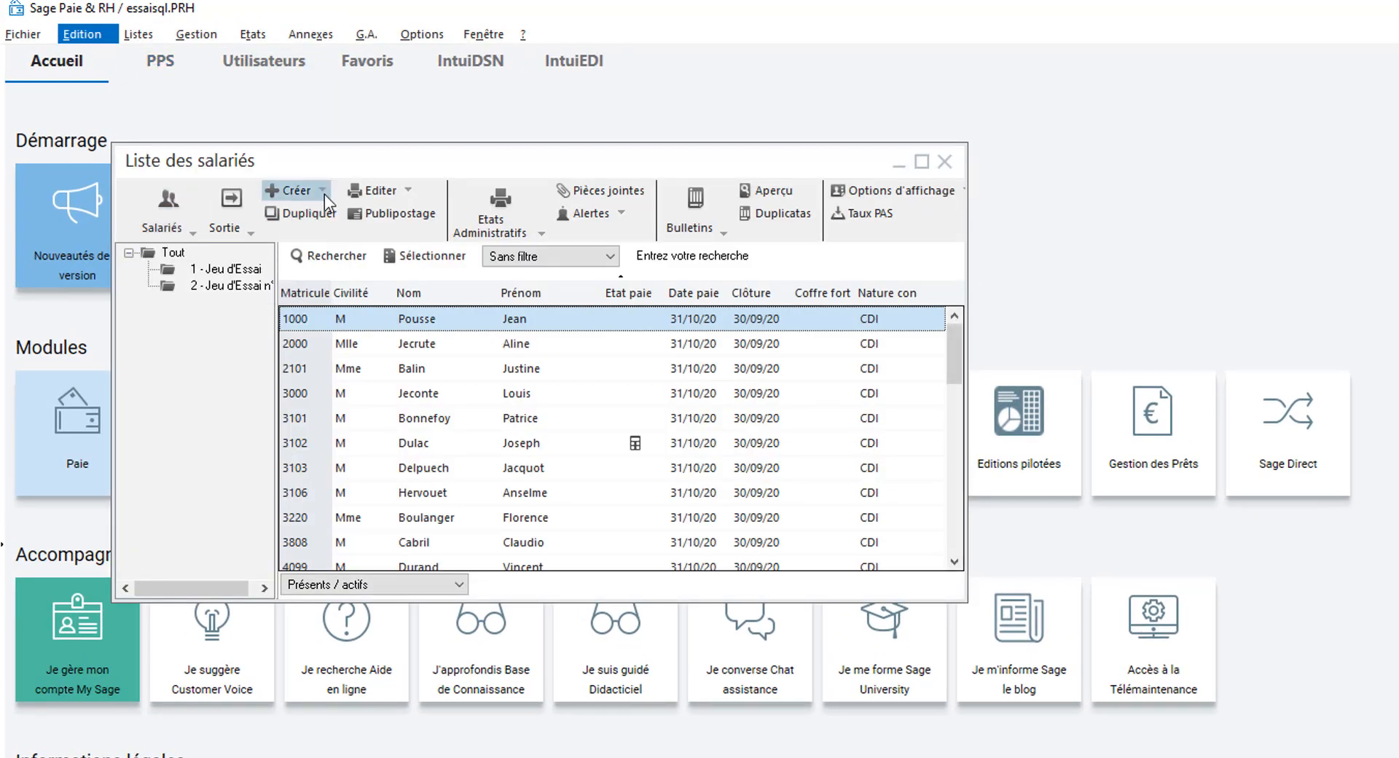
pyautogui.click(326, 193)
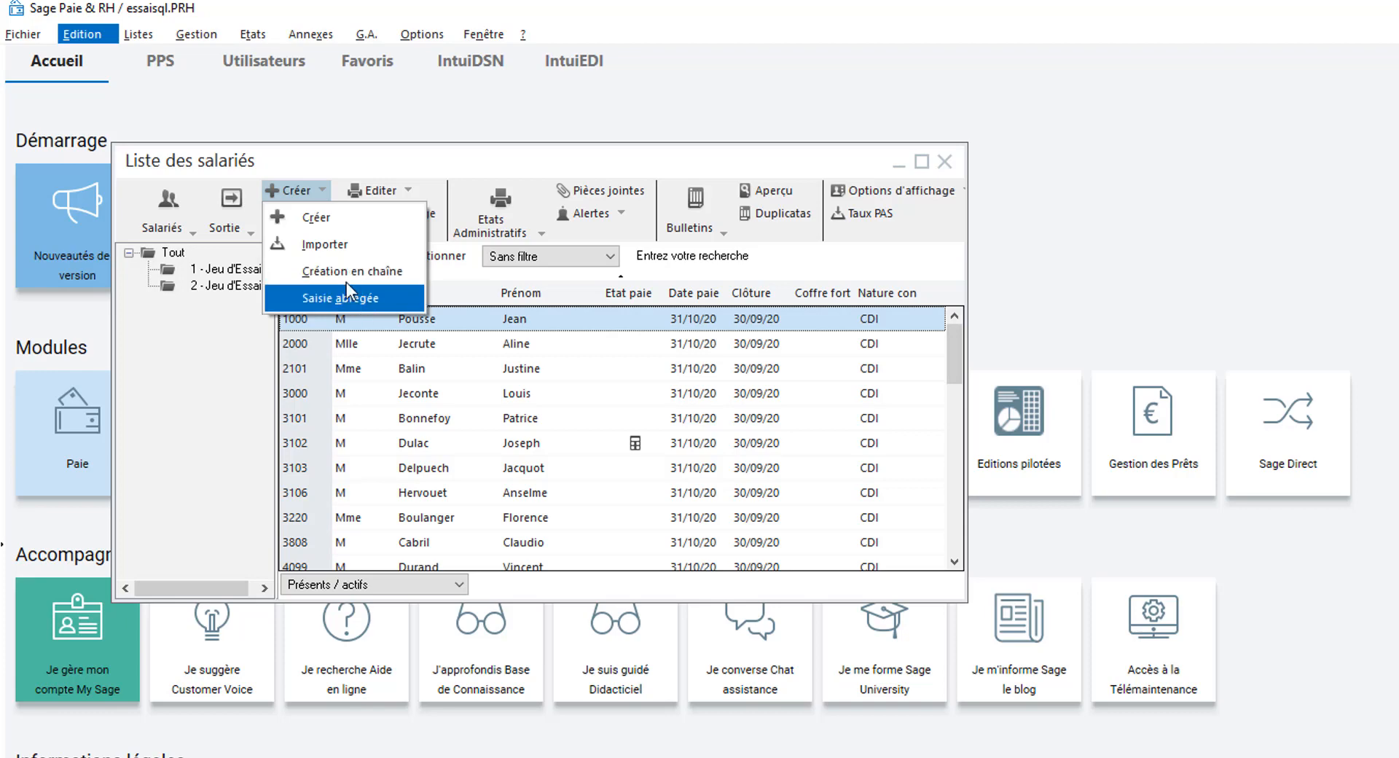
# Step: Create a blank employee record with matricule 3131, leaving Code conf. at 0
pyautogui.click(326, 214)
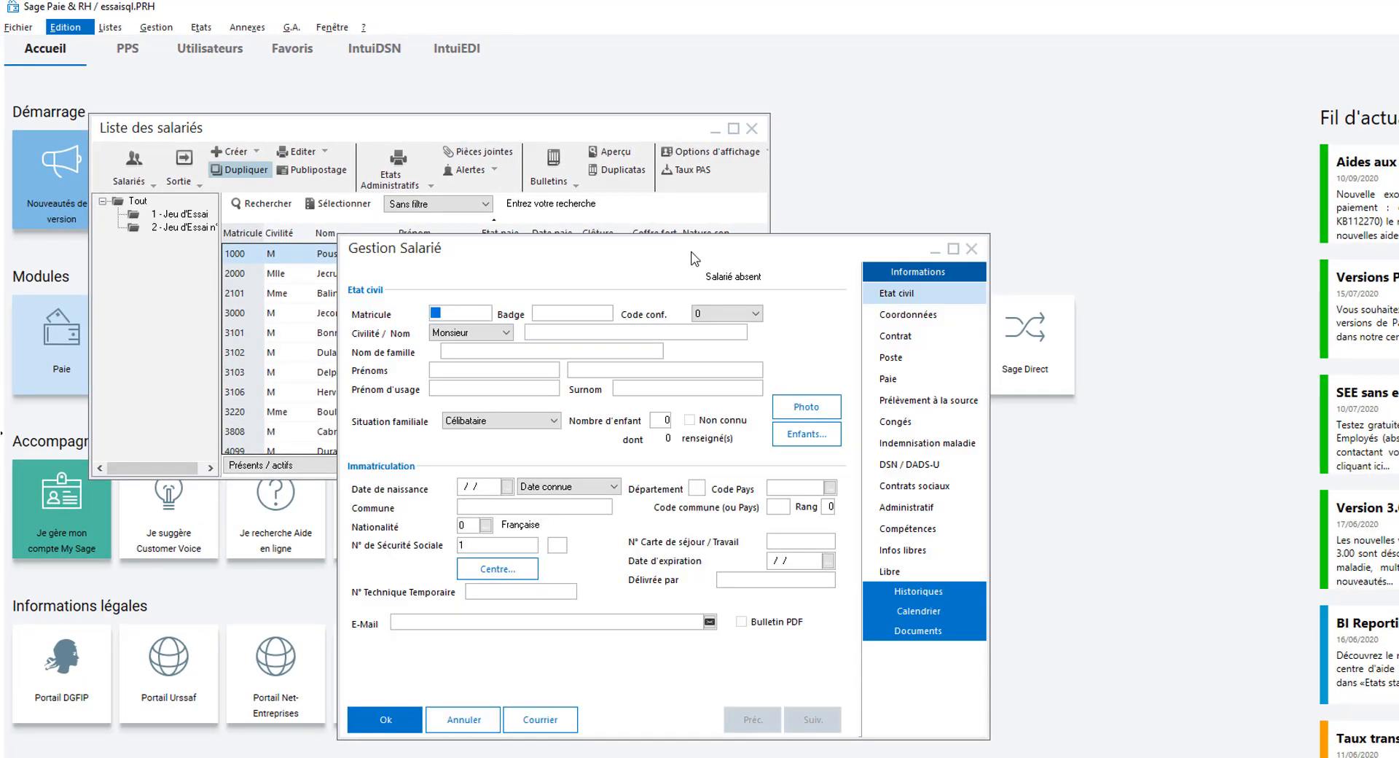
pyautogui.moveTo(690, 251); pyautogui.dragTo(689, 201)
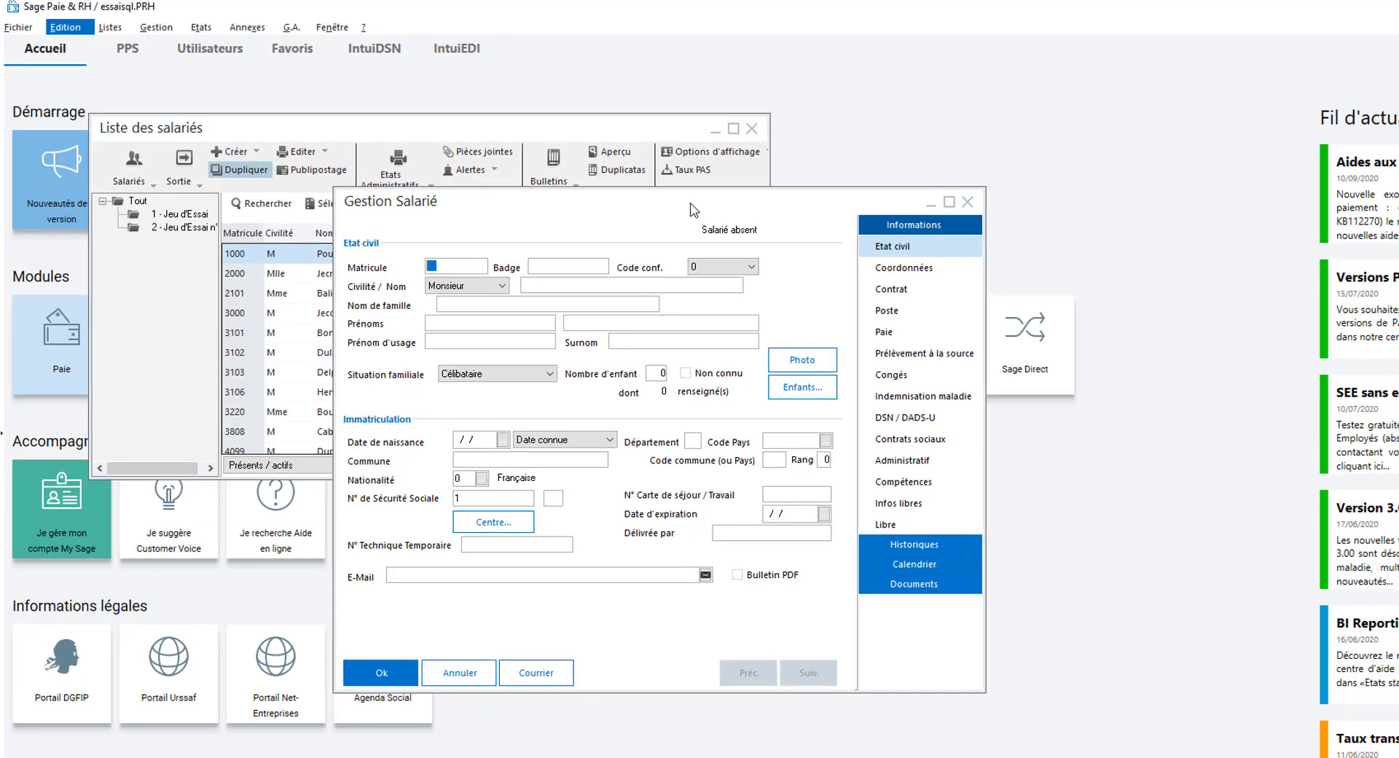
pyautogui.write('3131')
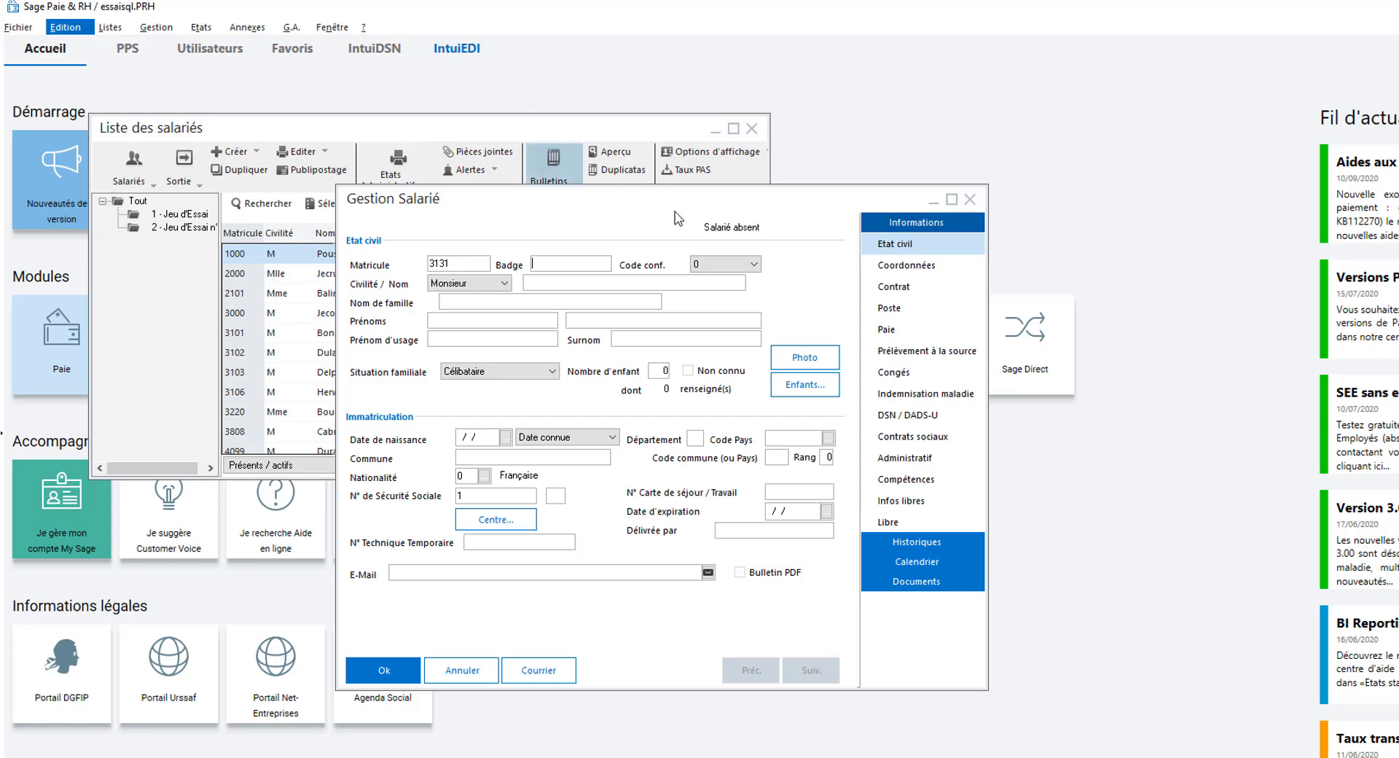
pyautogui.click(718, 266)
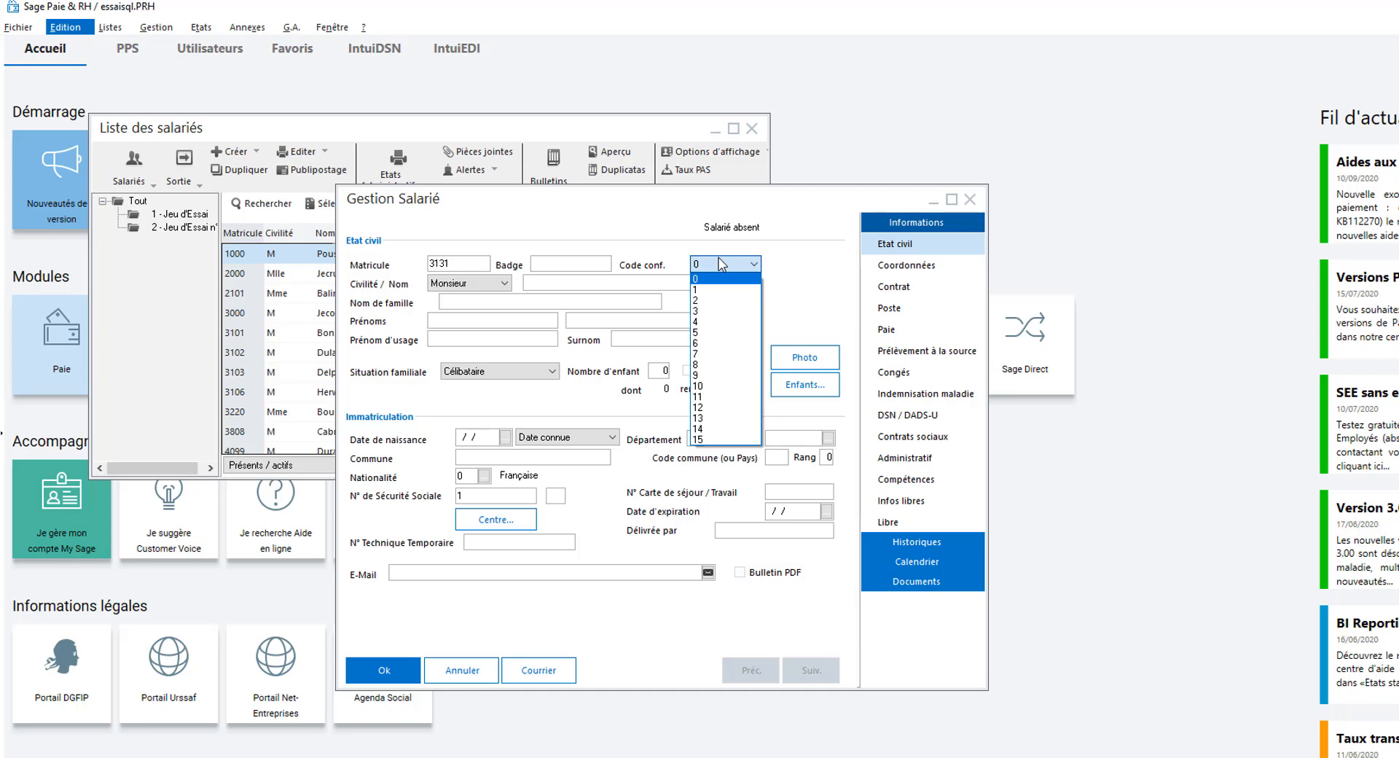
pyautogui.click(719, 265)
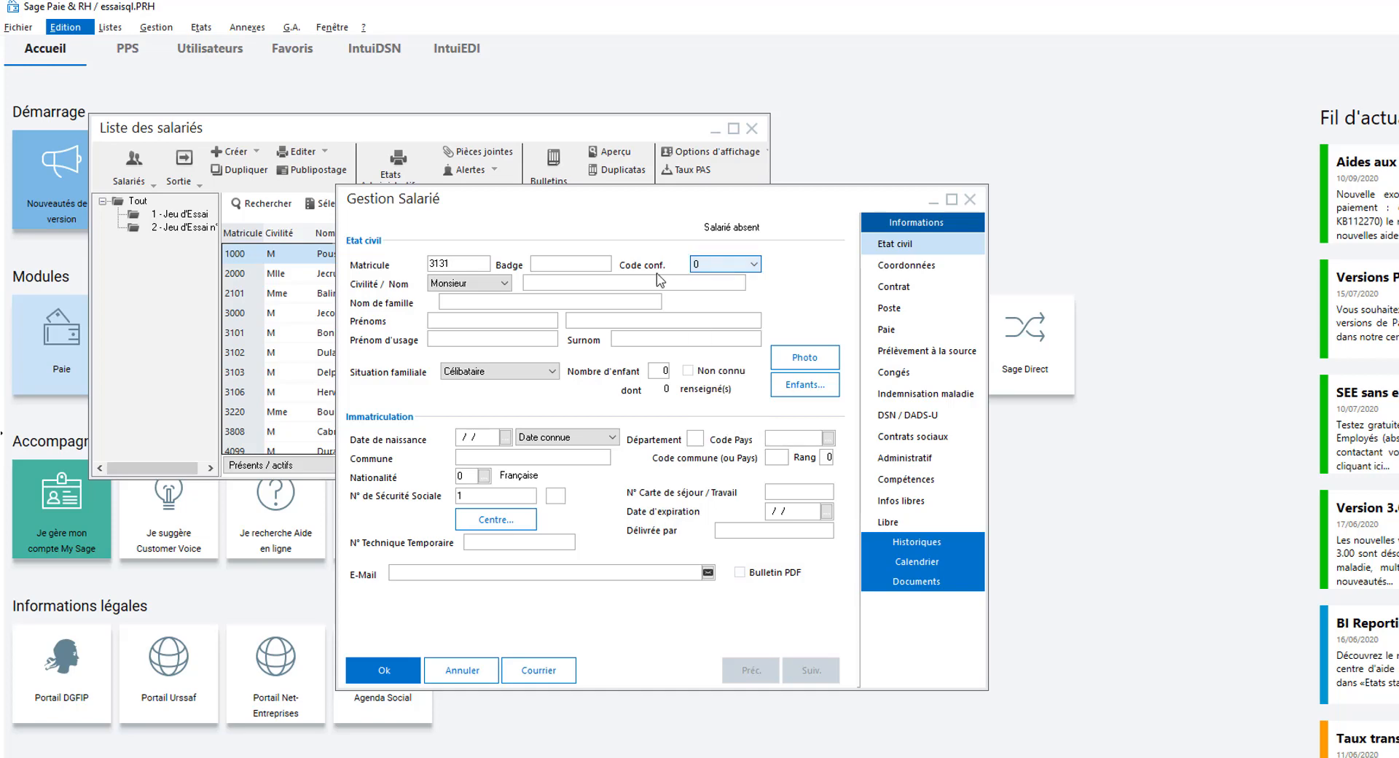
# Step: Enter the employee's surname and first names, keeping Situation familiale as Célibataire
pyautogui.click(588, 285)
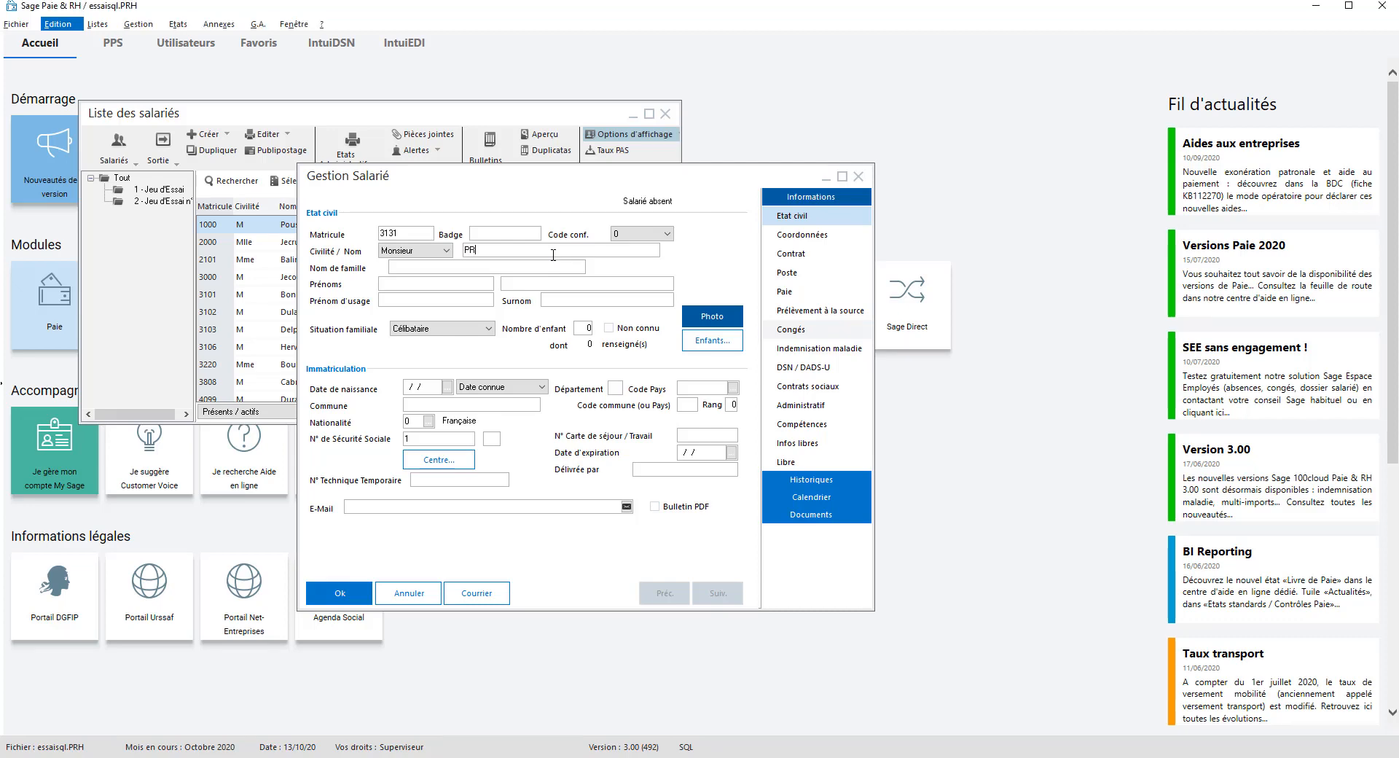
pyautogui.write('ERRE')
pyautogui.click(457, 330)
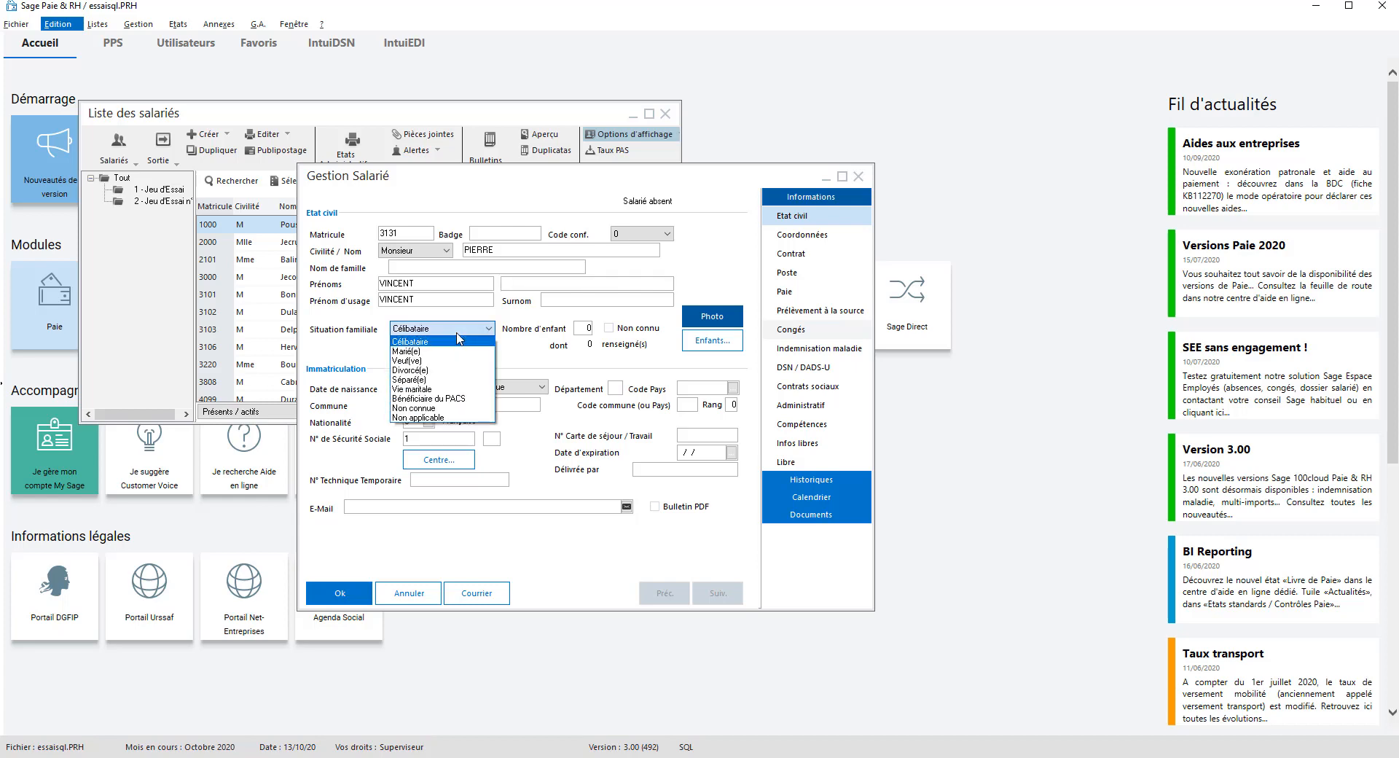
pyautogui.click(580, 328)
pyautogui.click(580, 328)
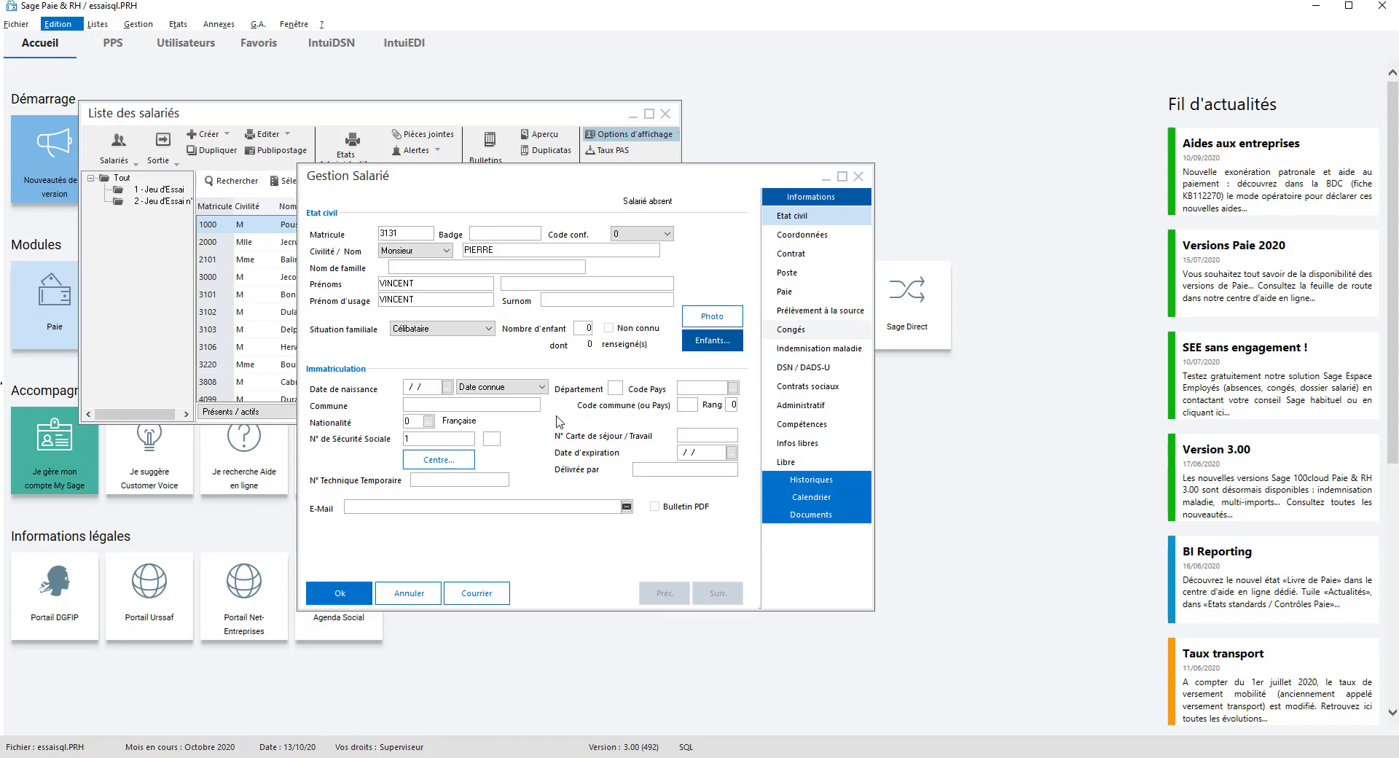
# Step: Enter birth date 01/01/82, département 75 and country FRA, confirmed in Liste des pays
pyautogui.click(409, 387)
pyautogui.write('010182')
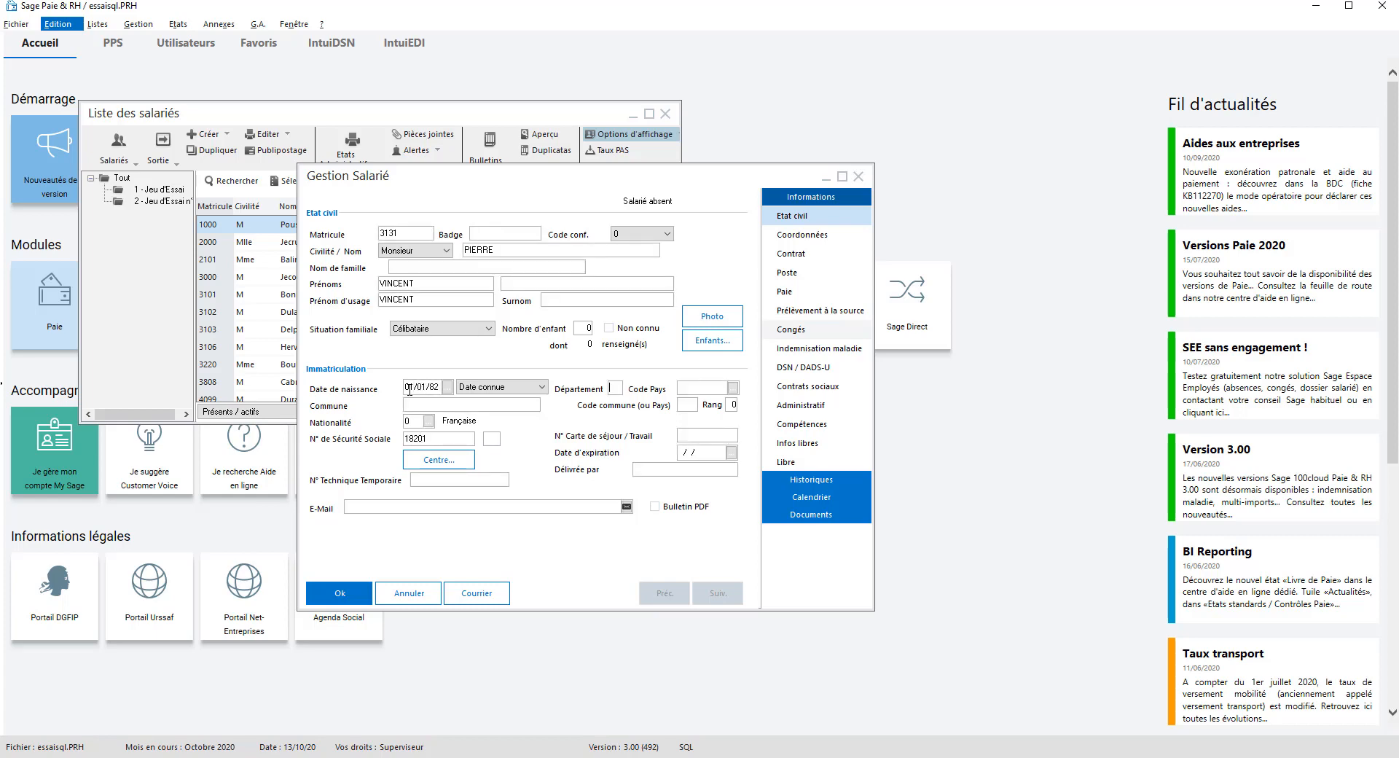
pyautogui.write('75')
pyautogui.write('FRA')
pyautogui.press('Tab')
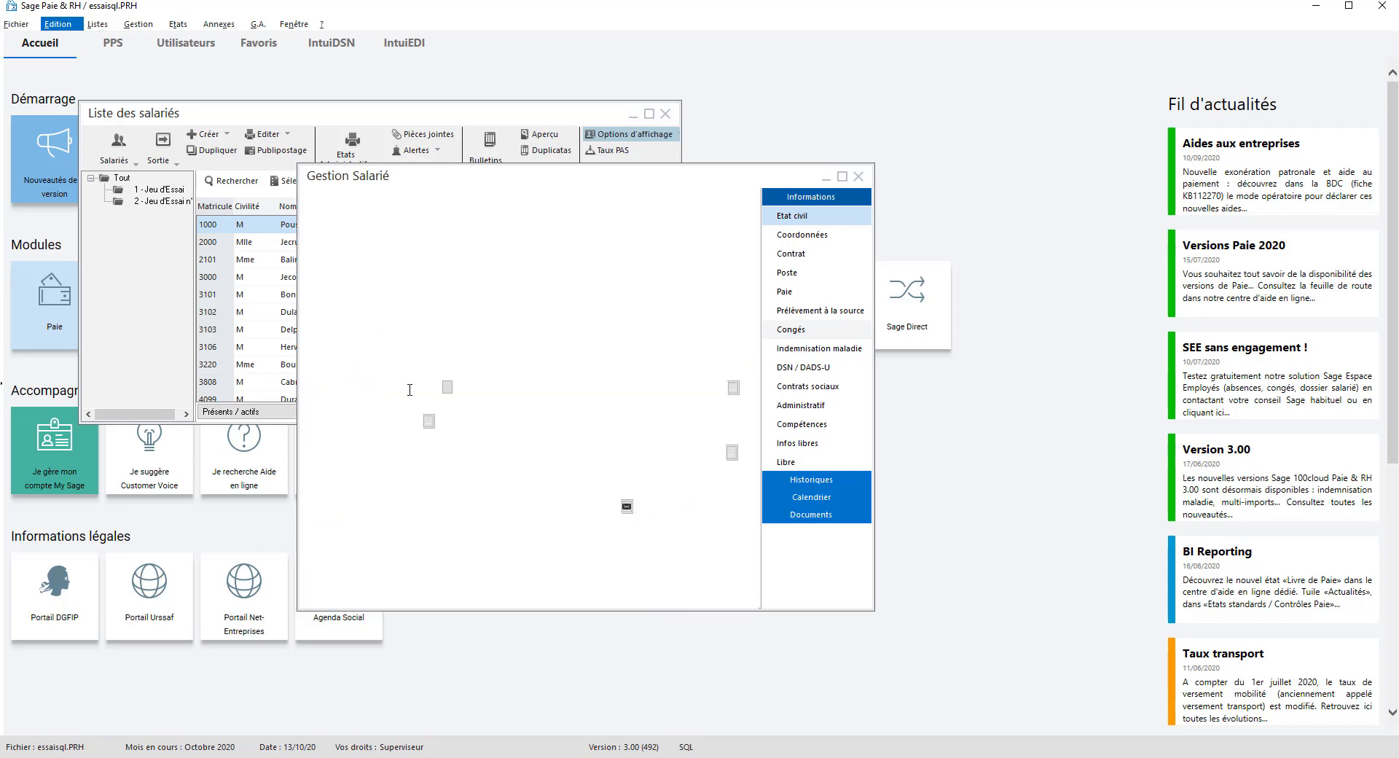
pyautogui.click(733, 387)
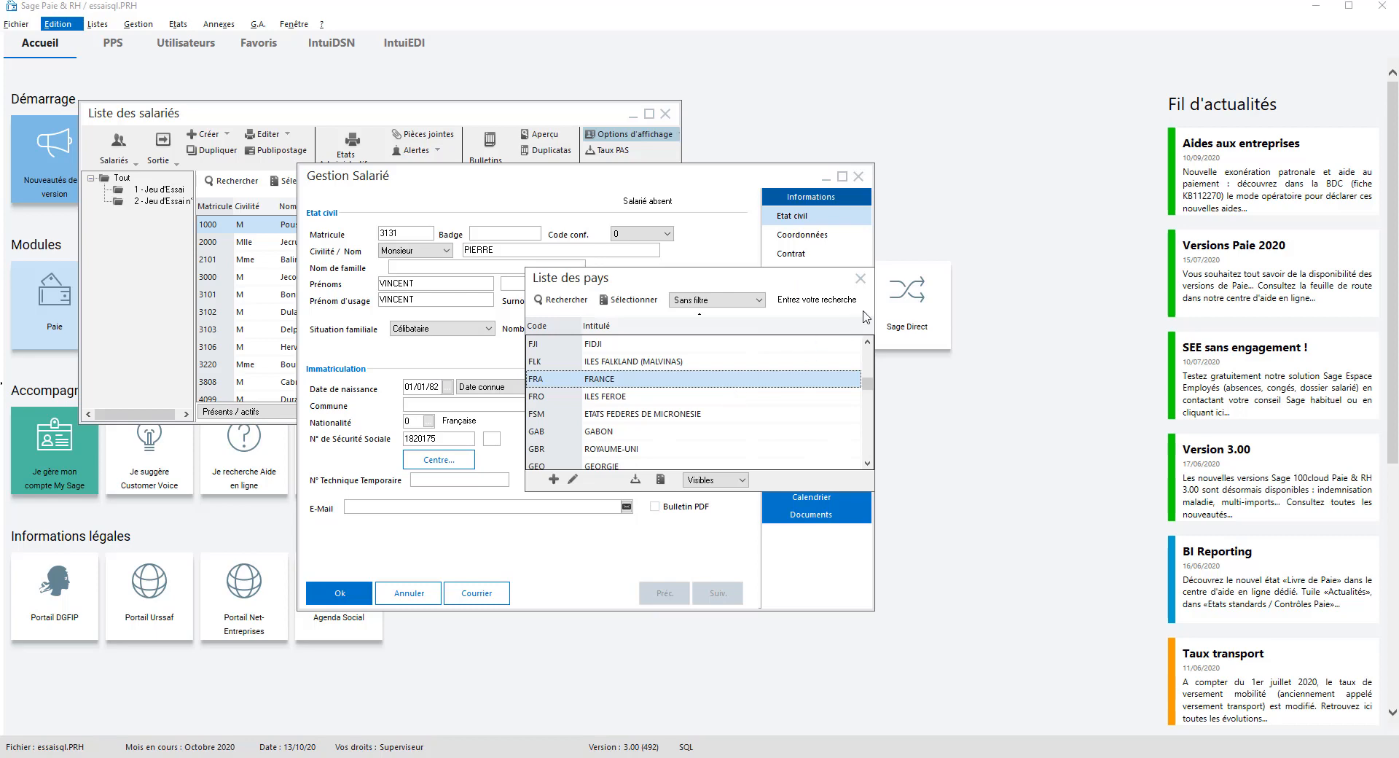
pyautogui.click(859, 278)
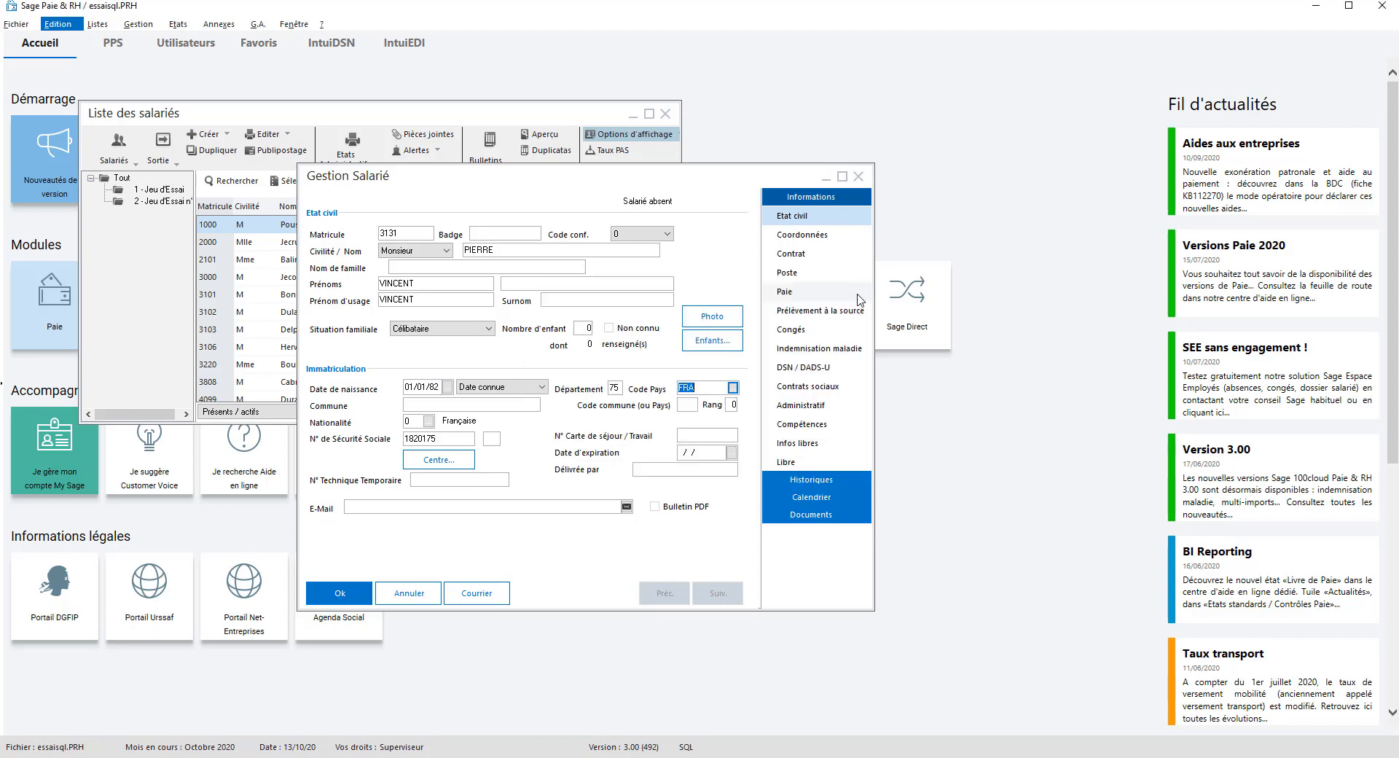
# Step: Enter birth commune PARIS with commune code 111
pyautogui.click(484, 405)
pyautogui.write('PAR')
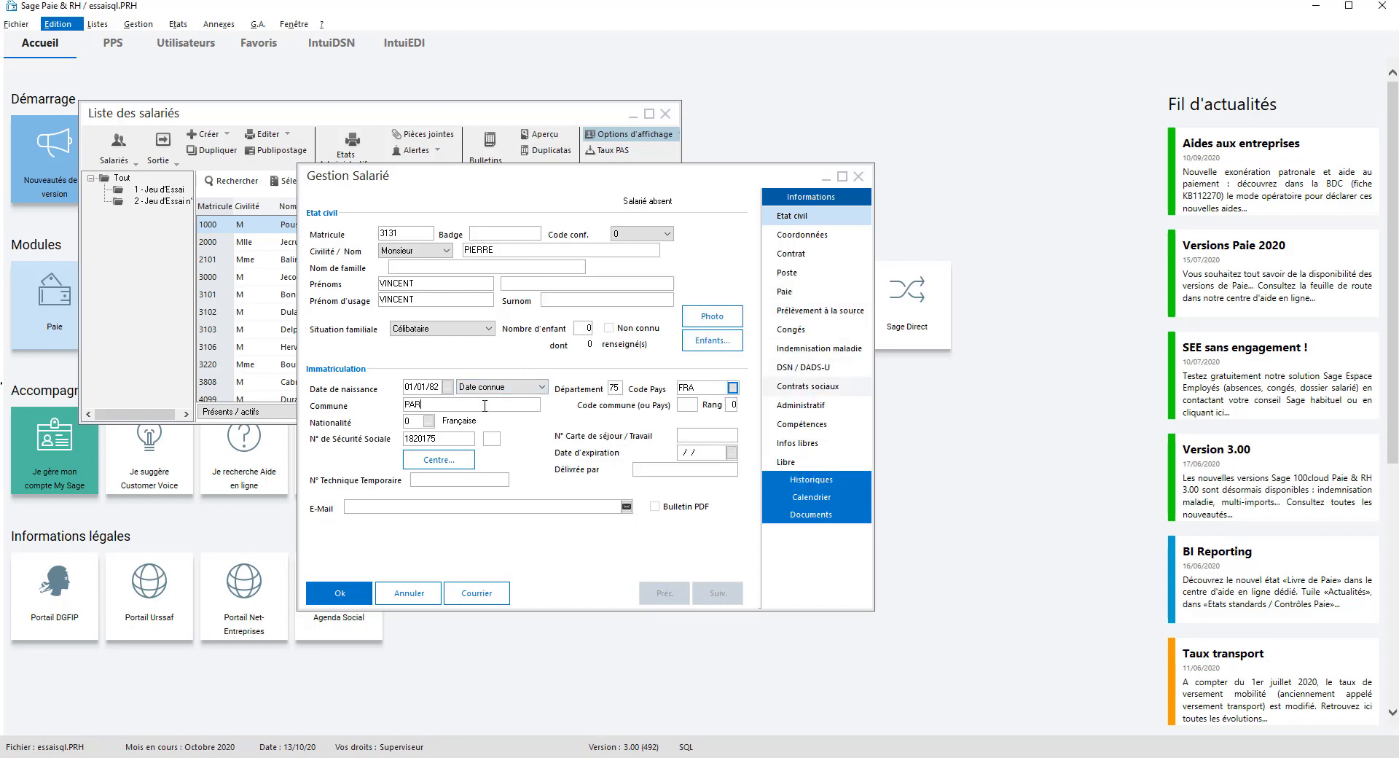
pyautogui.write('IS')
pyautogui.press('Tab')
pyautogui.write('111')
pyautogui.press('Tab')
pyautogui.press('Tab')
pyautogui.press('Tab')
# Step: Finish the social security number's digits and accept the recalculated control key
pyautogui.click(465, 442)
pyautogui.write('70')
pyautogui.press('Tab')
pyautogui.click(465, 440)
pyautogui.press('BackSpace')
pyautogui.press('BackSpace')
pyautogui.press('Tab')
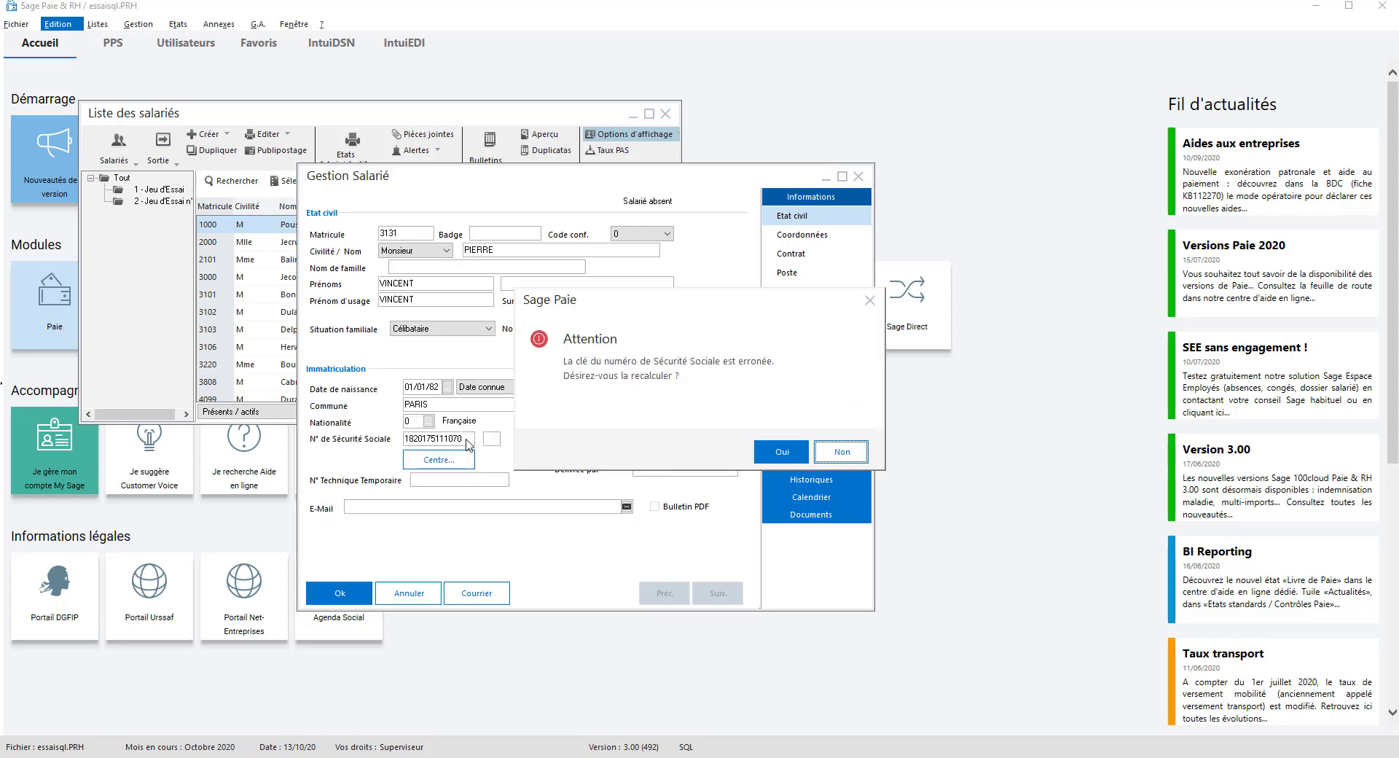
pyautogui.click(767, 460)
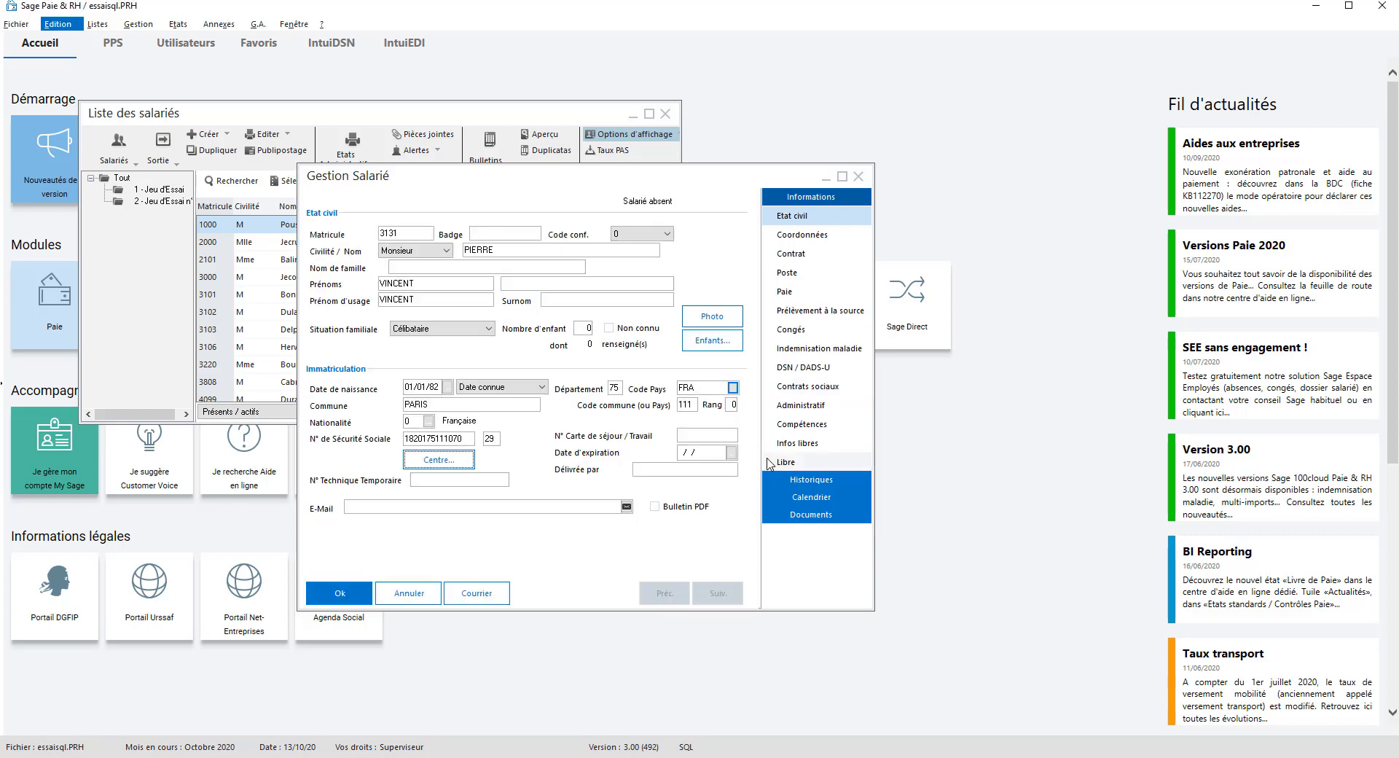
pyautogui.click(703, 439)
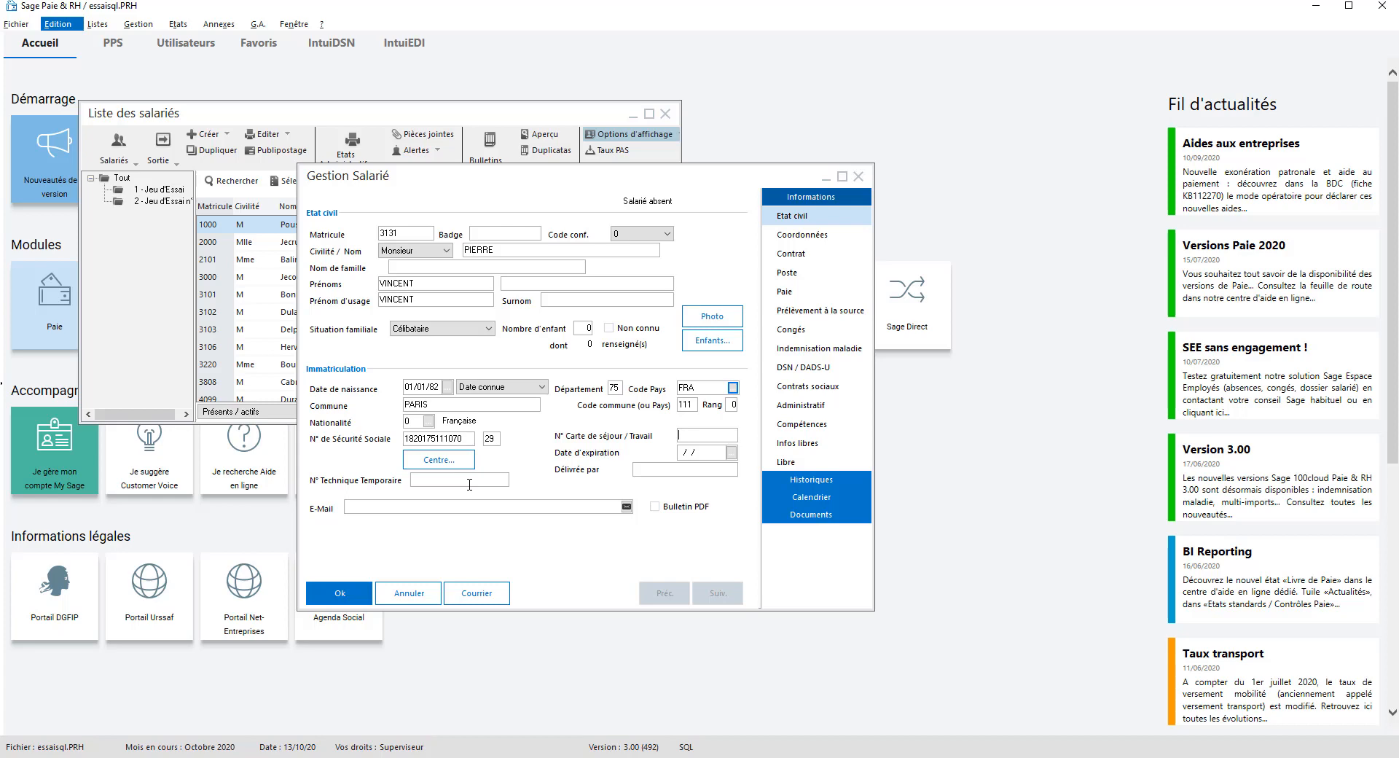
pyautogui.click(440, 508)
# Step: Show the Coordonnées page, viewing and closing Infos professionnelles
pyautogui.click(800, 241)
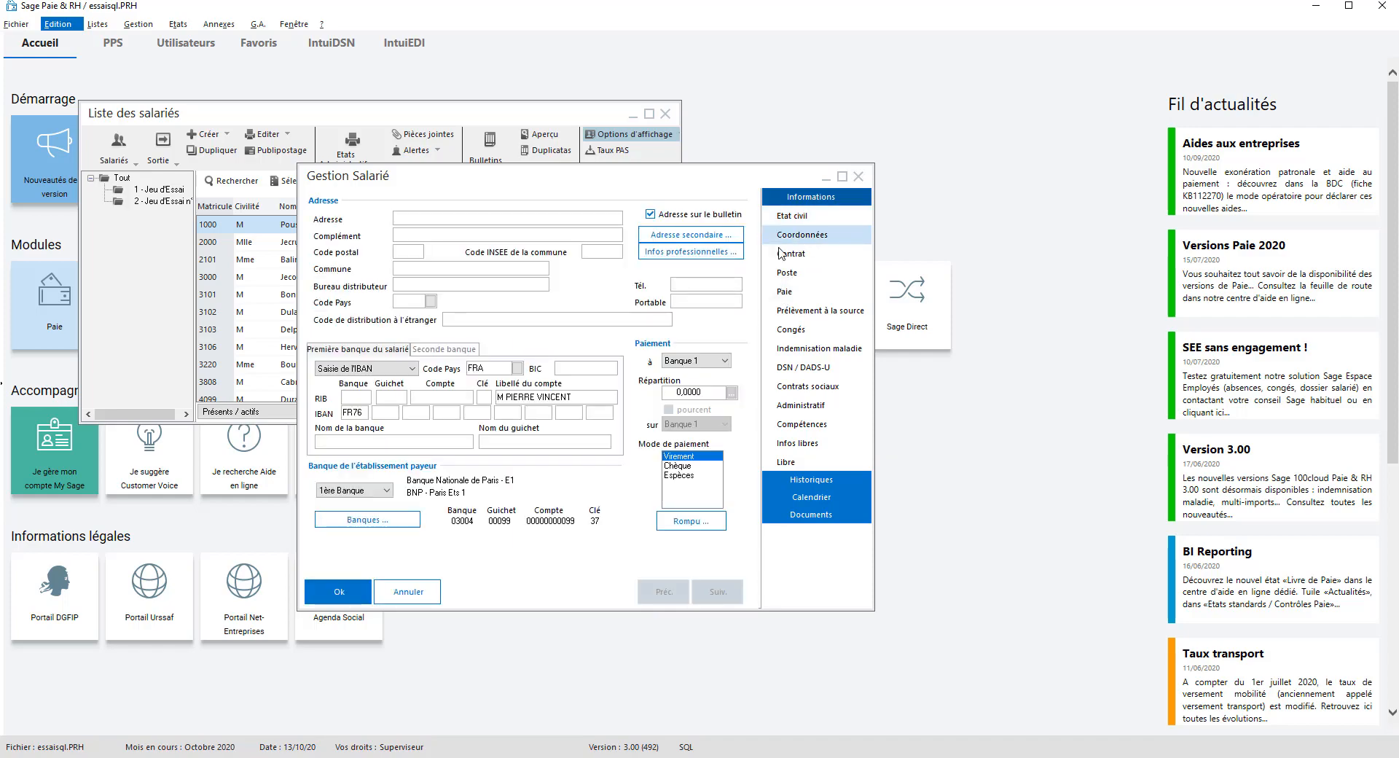
pyautogui.click(705, 253)
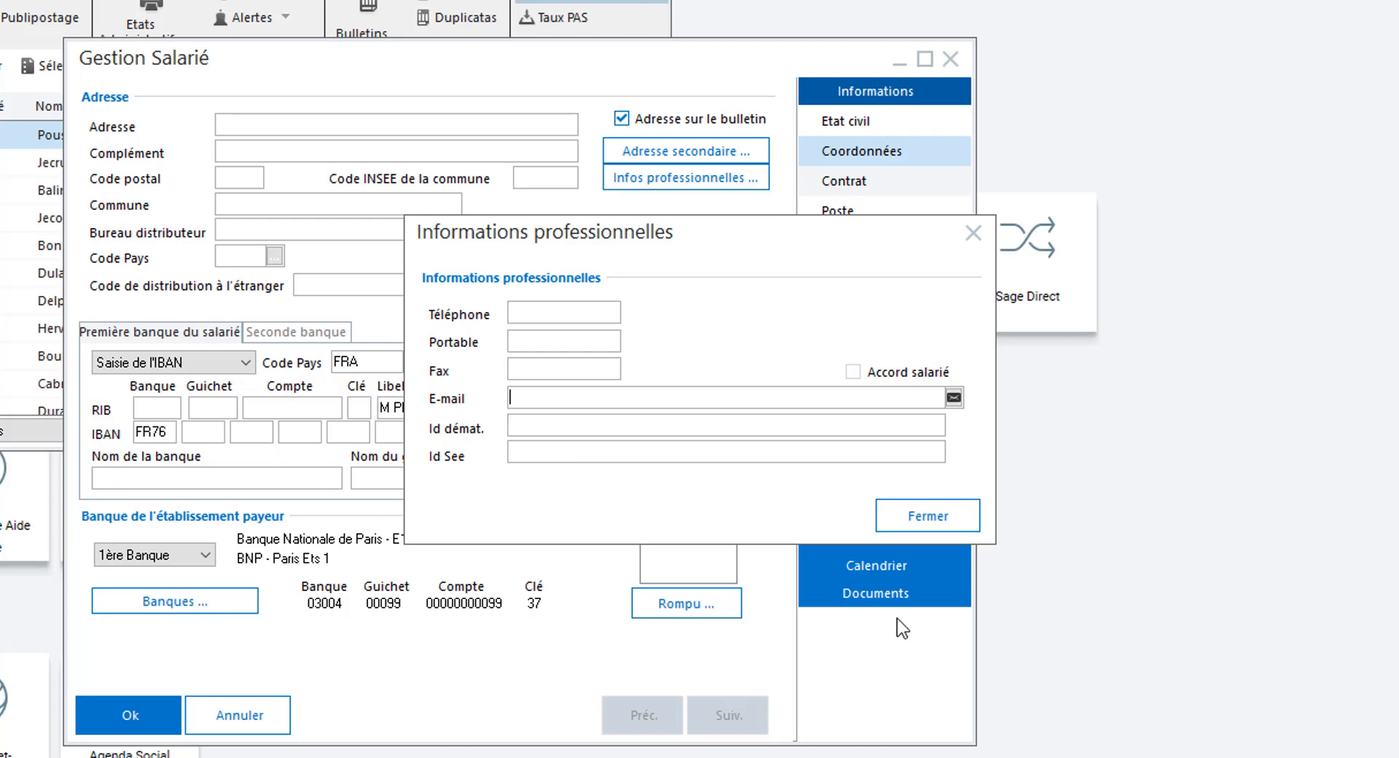
pyautogui.click(943, 516)
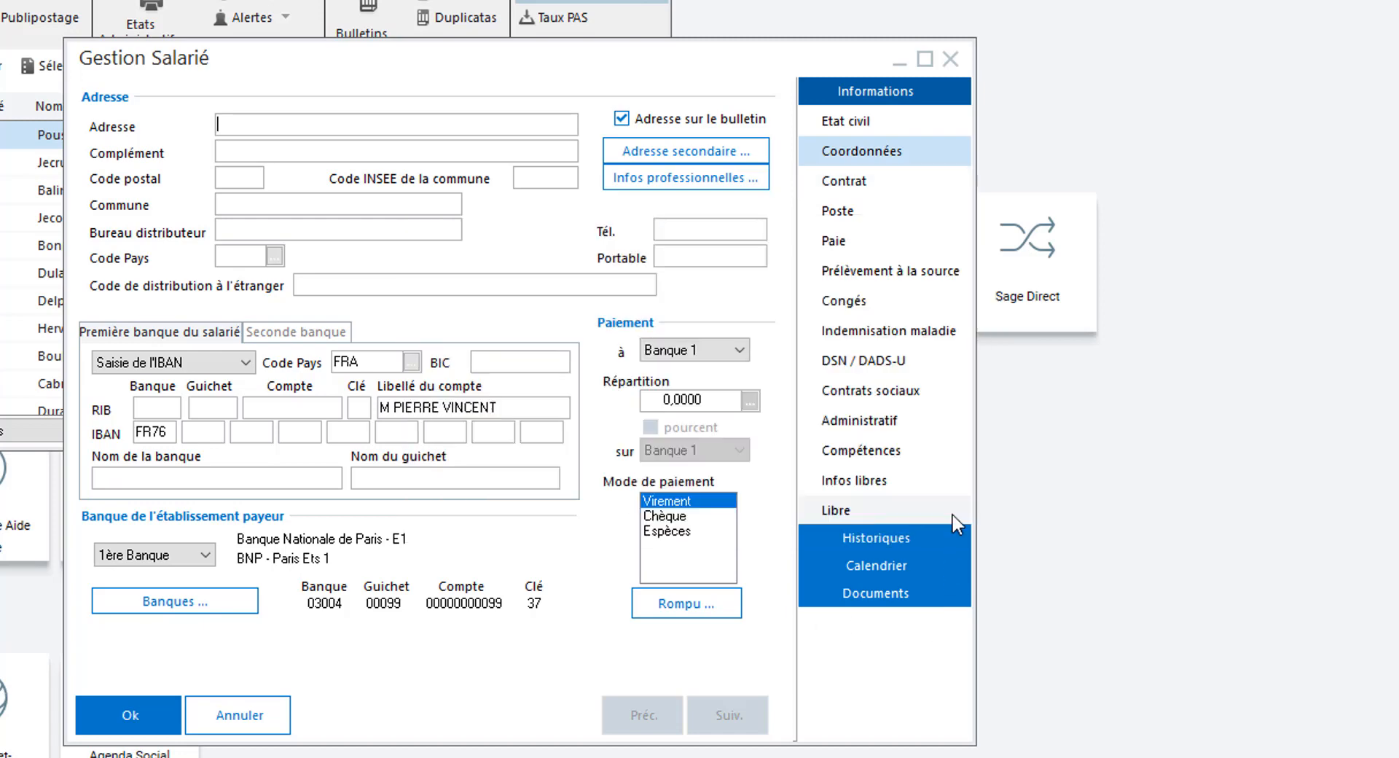
# Step: Move from Etat civil through Coordonnées to the Contrat page
pyautogui.click(863, 122)
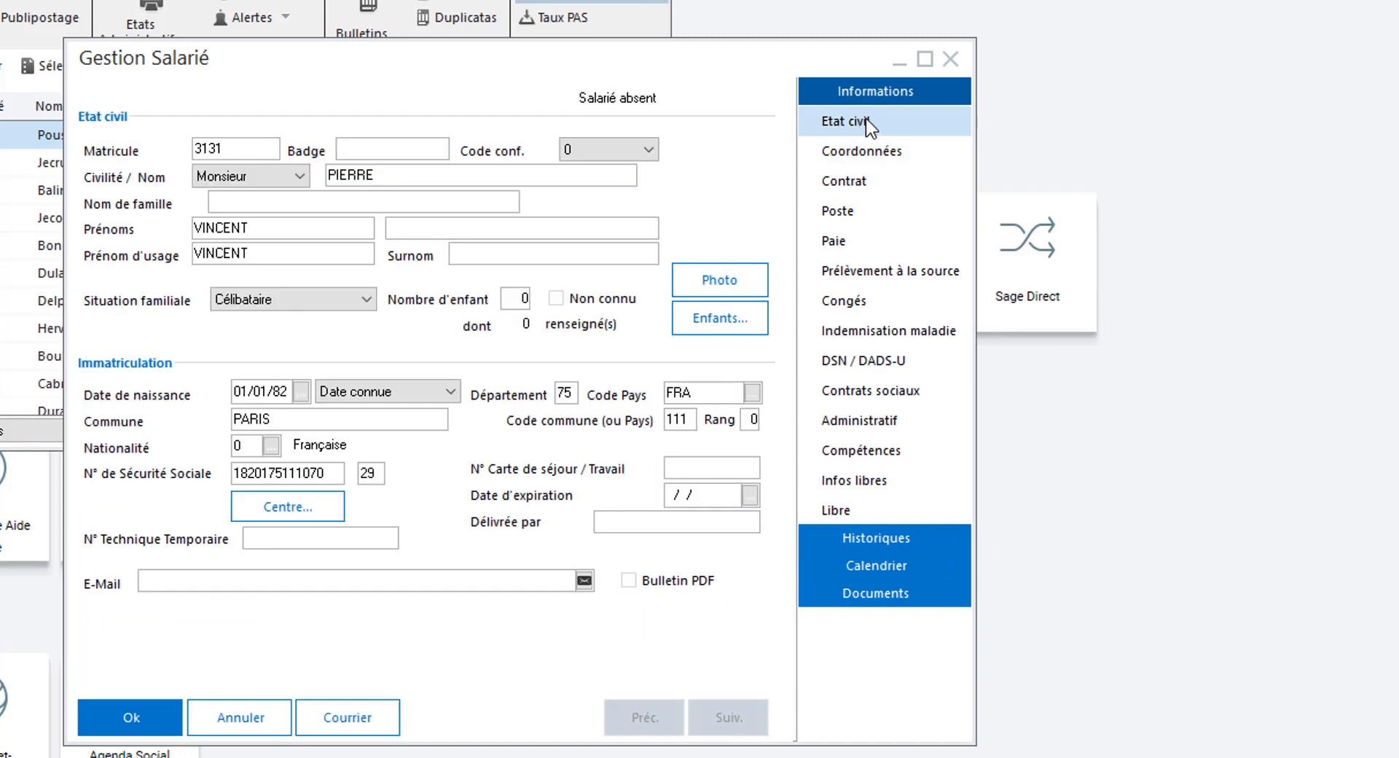
pyautogui.click(864, 160)
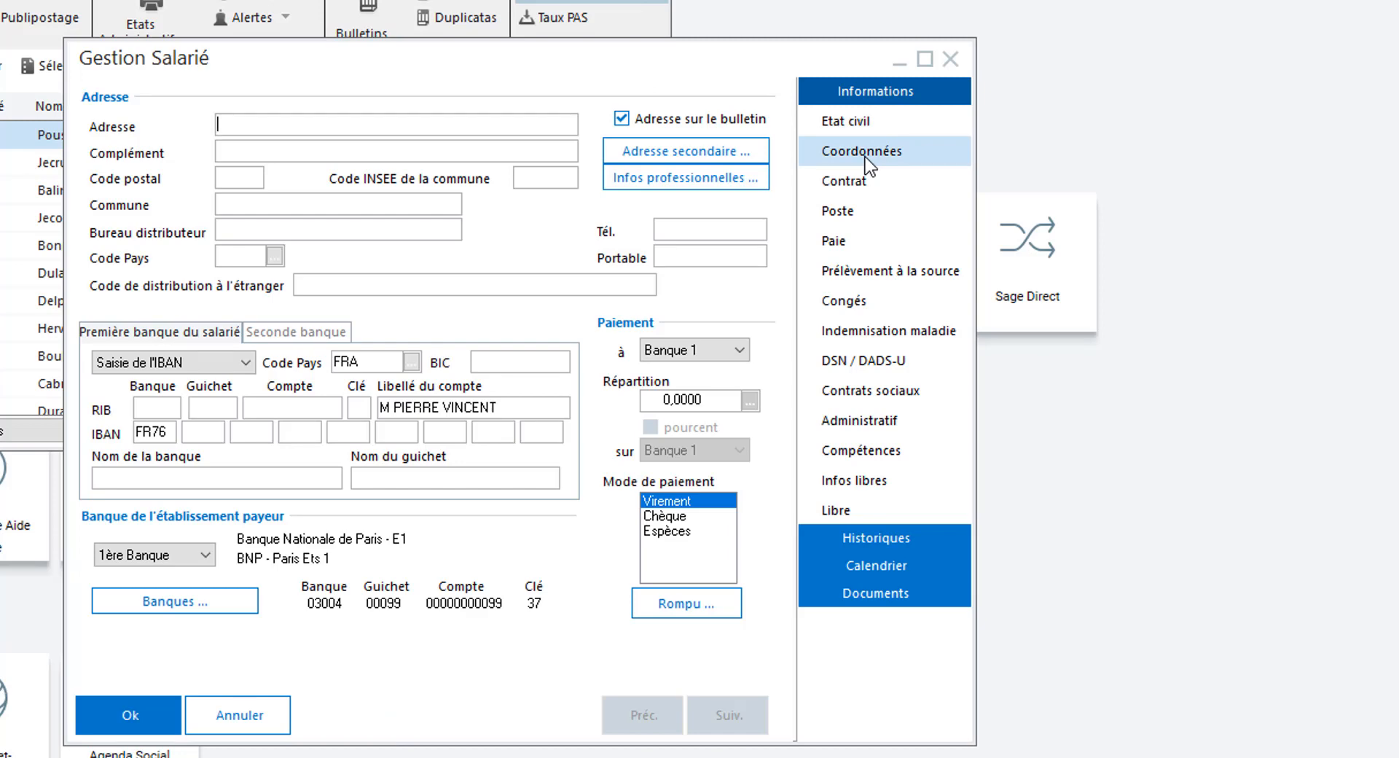
pyautogui.click(859, 182)
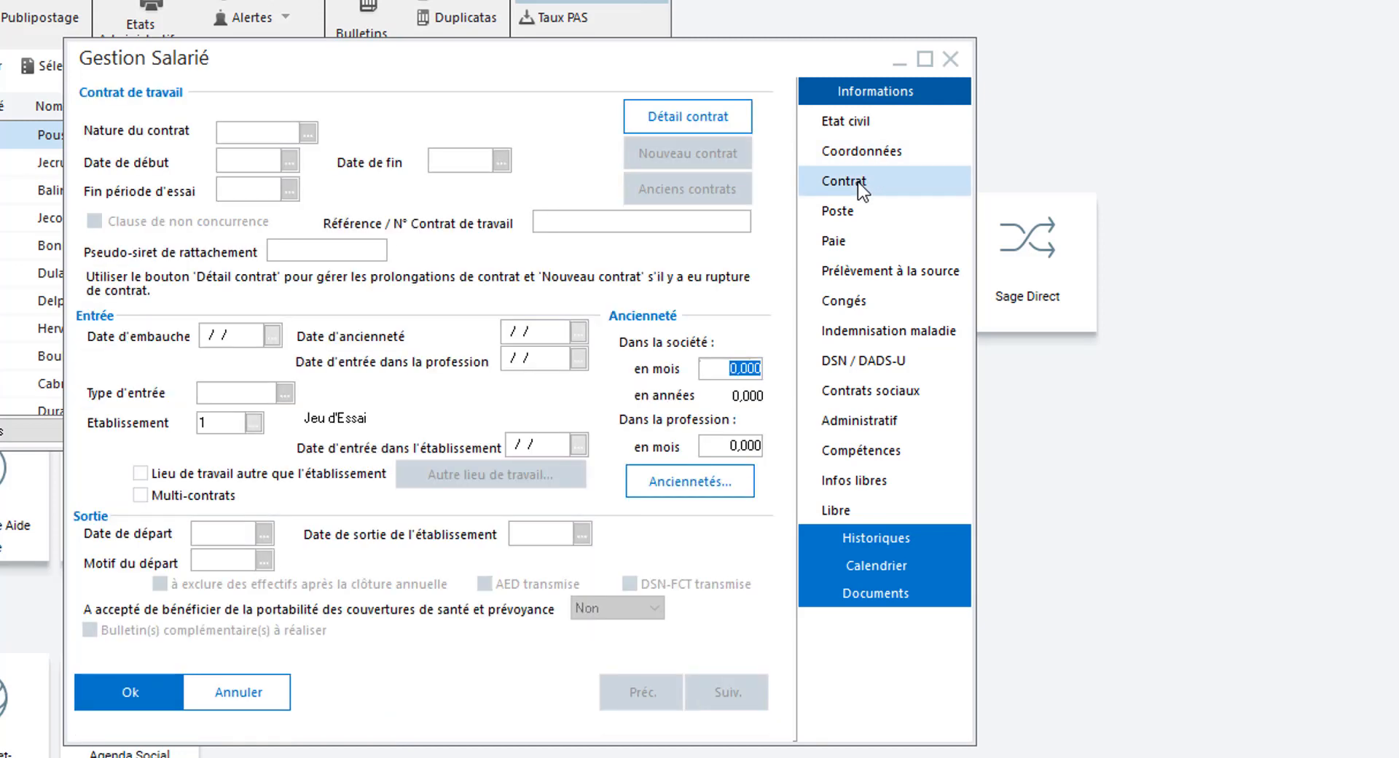